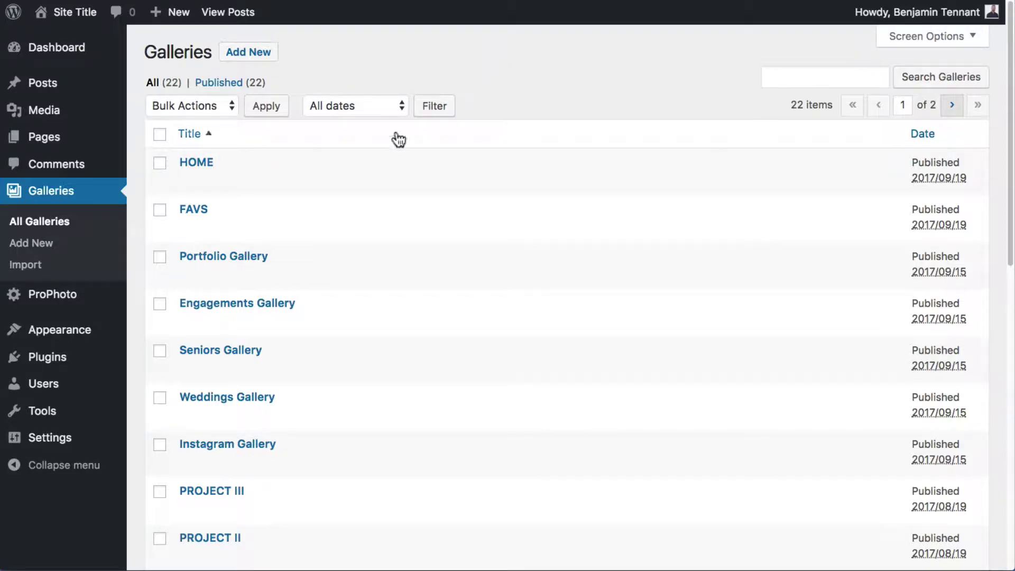
Open the Seniors page for editing from the list of all pages.
{"action": "left_click", "coordinate": [225, 309]}
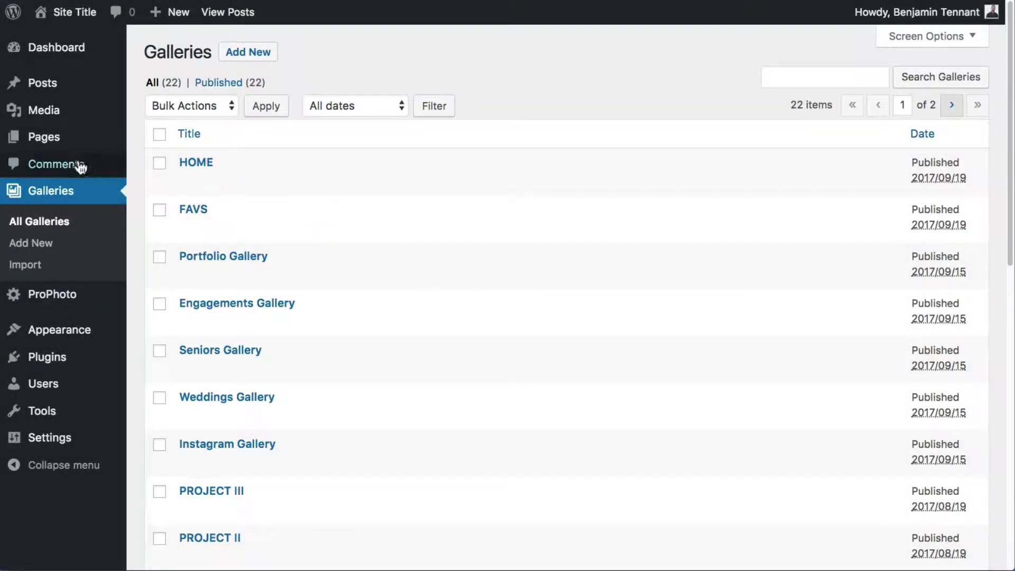
{"action": "mouse_move", "coordinate": [34, 148]}
{"action": "left_click", "coordinate": [161, 141]}
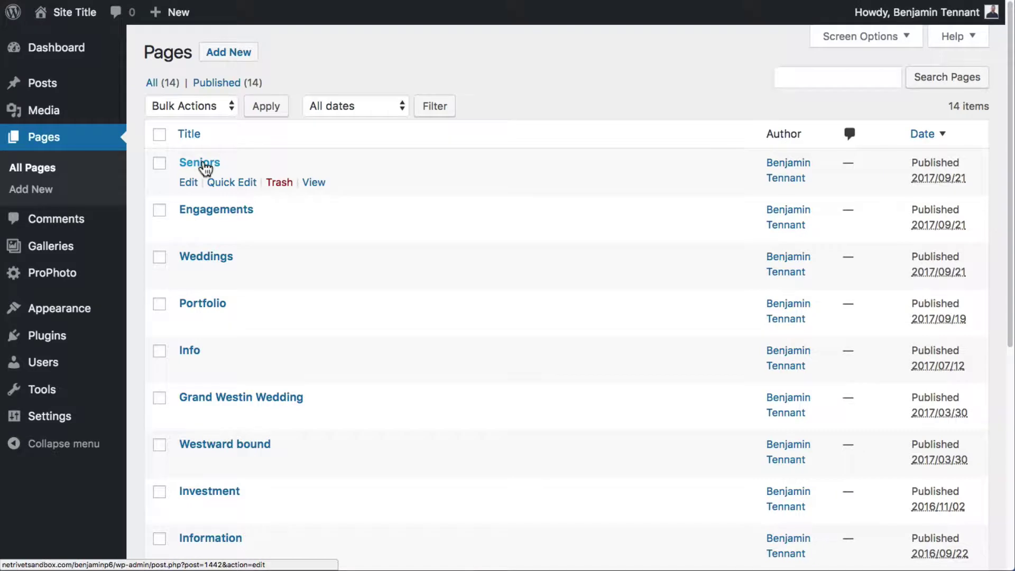
{"action": "left_click", "coordinate": [203, 167]}
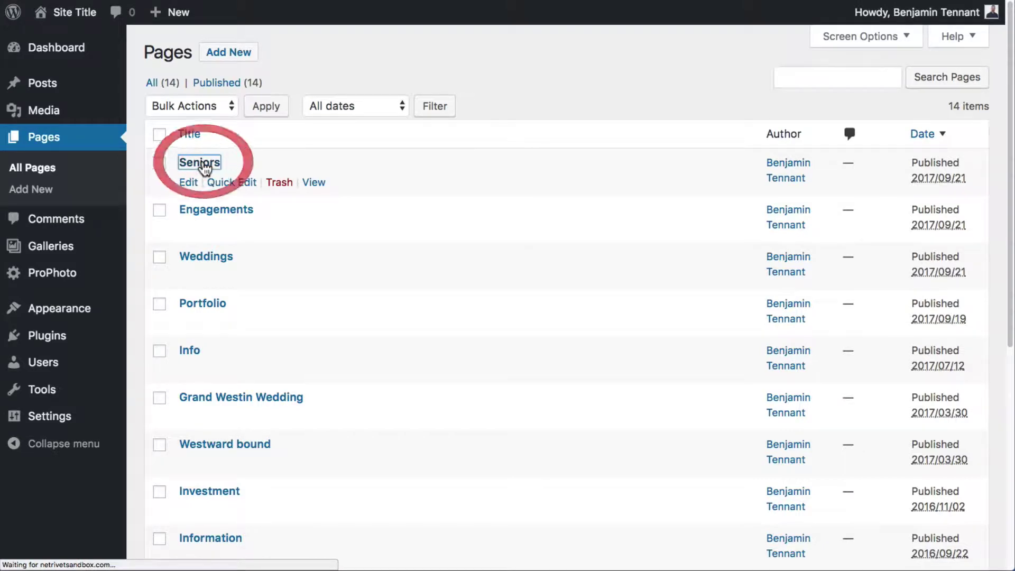
Insert the Seniors Gallery into the page via ProPhoto's Insert Gallery.
{"action": "left_click", "coordinate": [264, 157]}
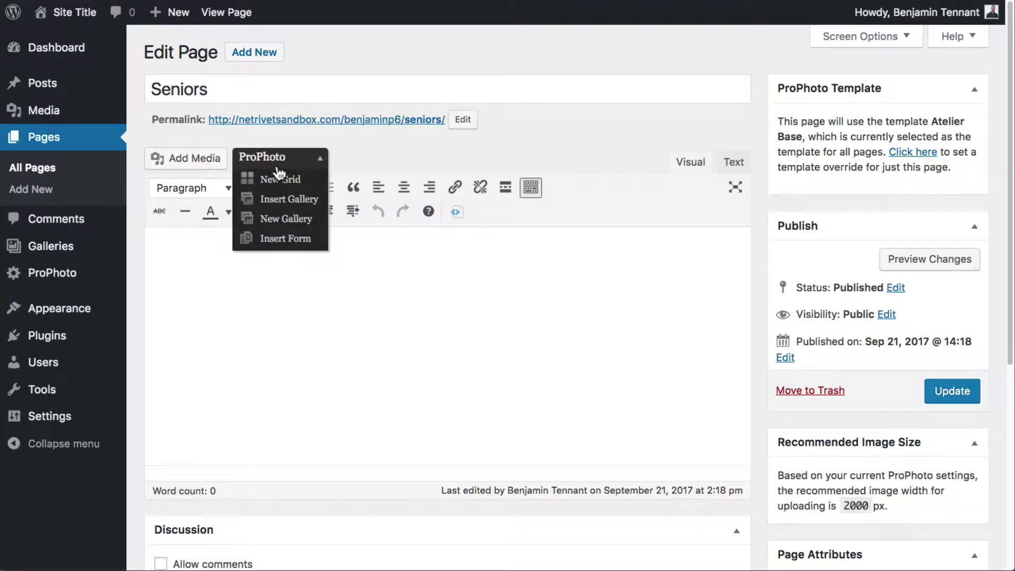
{"action": "left_click", "coordinate": [279, 198]}
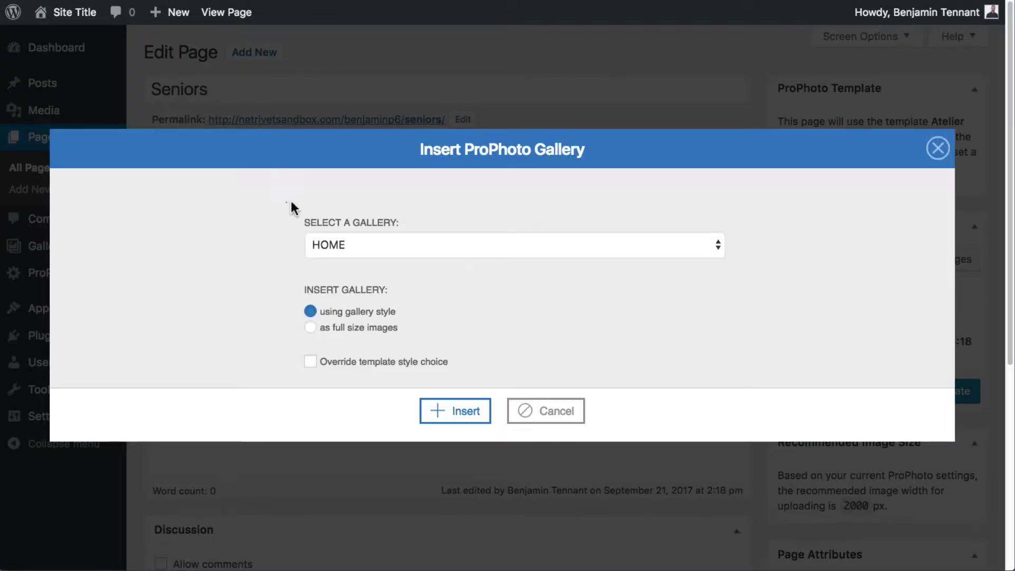
{"action": "left_click", "coordinate": [385, 245]}
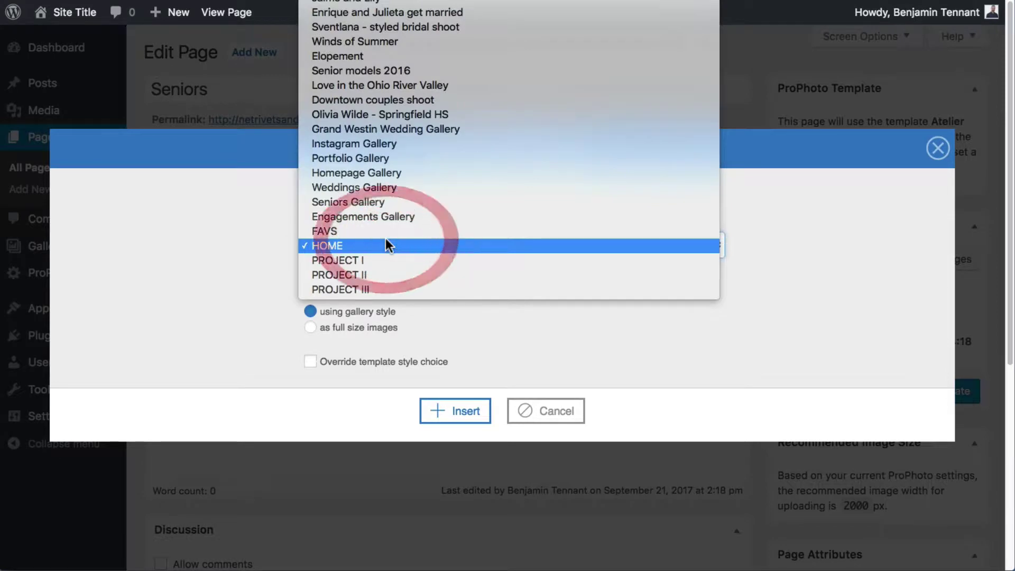
{"action": "left_click", "coordinate": [378, 202]}
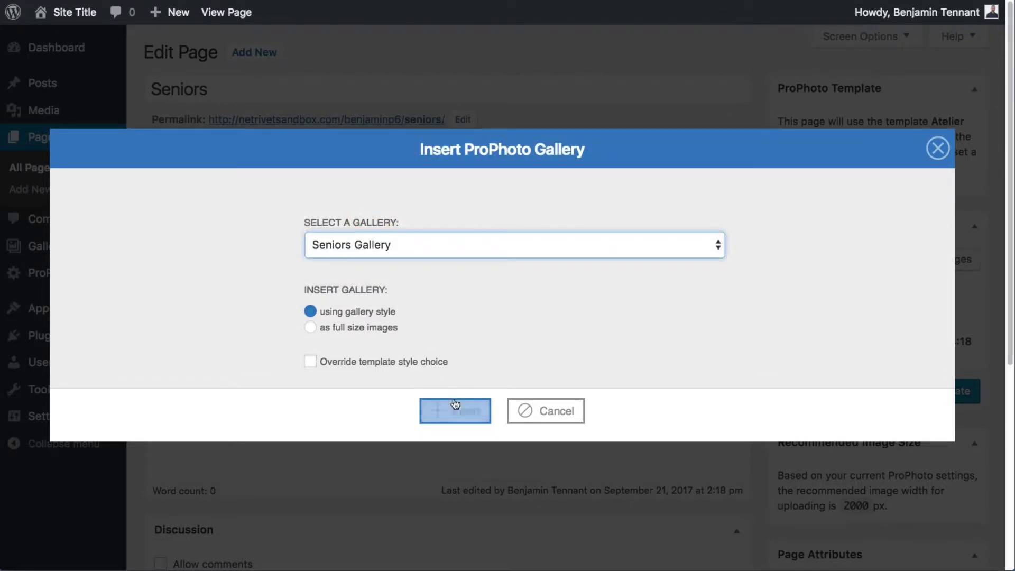
{"action": "left_click", "coordinate": [455, 406]}
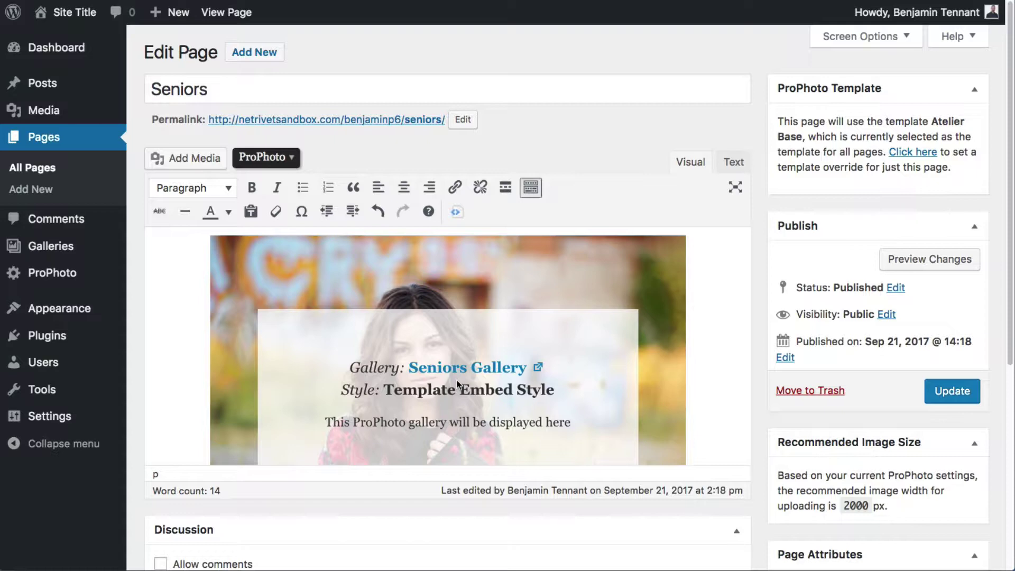
Paste a Lorem ipsum placeholder paragraph above the gallery.
{"action": "left_click", "coordinate": [194, 236]}
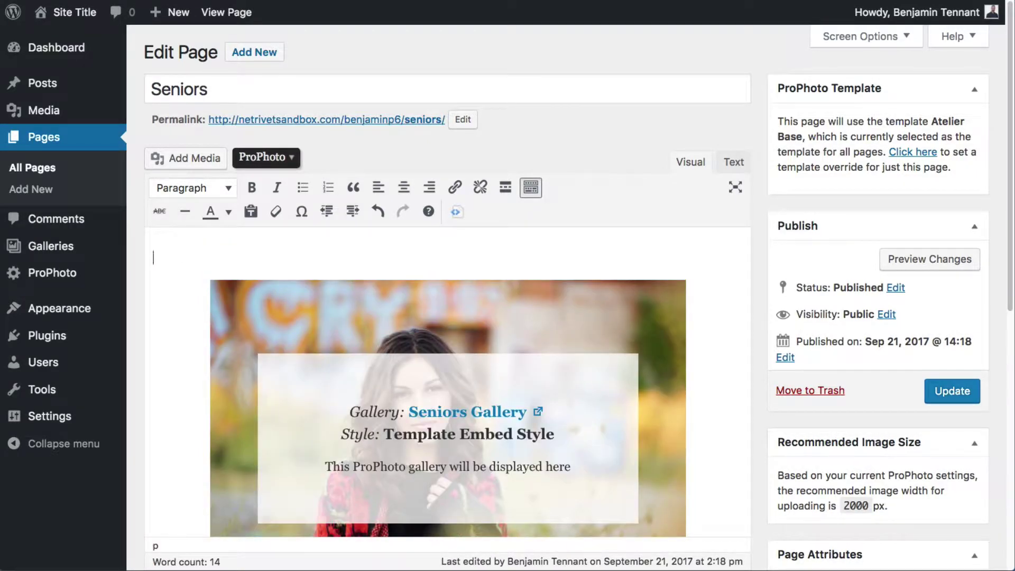
{"action": "type", "text": "Lorem ipsum dolor sit amet, consectetur adipisicing elit, sed do eiusmod tempor incididunt ut labore et dolore magna aliqua. Ut enim ad minim veniam, quis nostrud exercitation ullamco laboris nisi ut aliquip ex ea commodo consequat. Duis aute irure dolor in reprehenderit in voluptate velit esse cillum dolore eu fugiat nulla pariatur. Excepteur sint occaecat cupidatat non proident, sunt in culpa qui officia deserunt mollit anim id est laborum."}
{"action": "scroll", "coordinate": [287, 268], "scroll_direction": "down", "scroll_amount": 5}
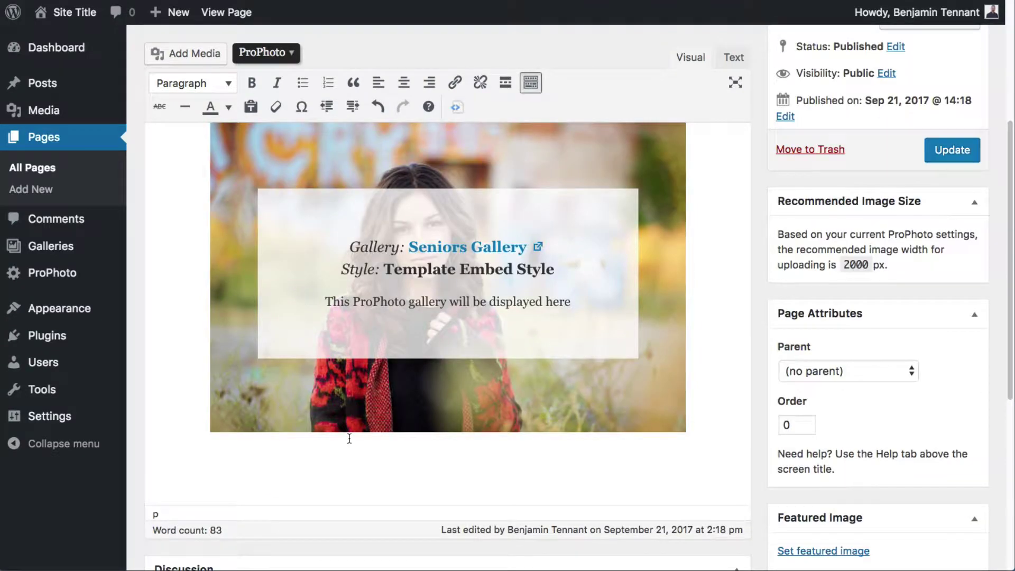
Insert a Galleries-type grid containing the Engagements, Seniors and Weddings galleries.
{"action": "left_click", "coordinate": [285, 59]}
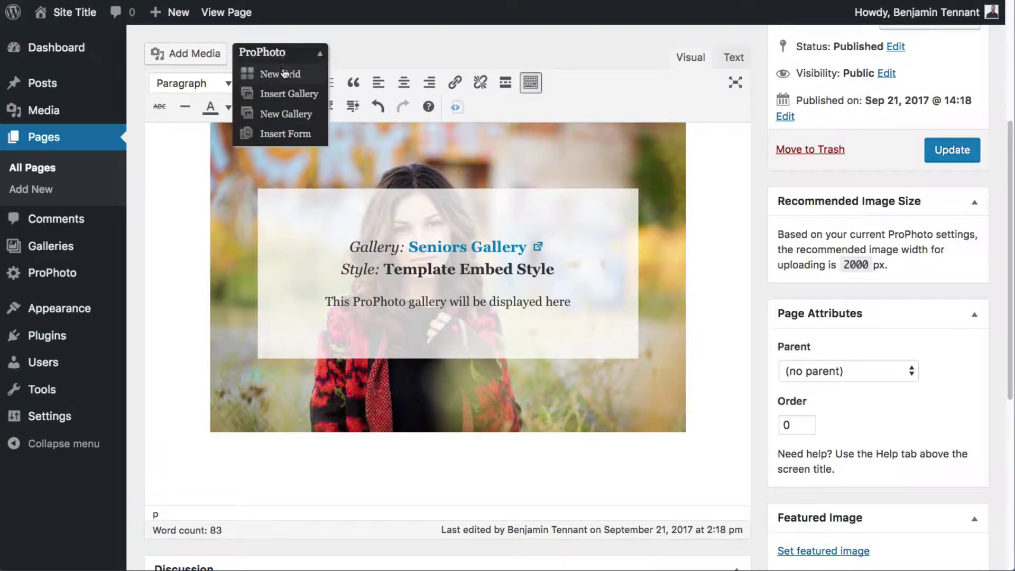
{"action": "left_click", "coordinate": [284, 72]}
{"action": "left_click", "coordinate": [437, 139]}
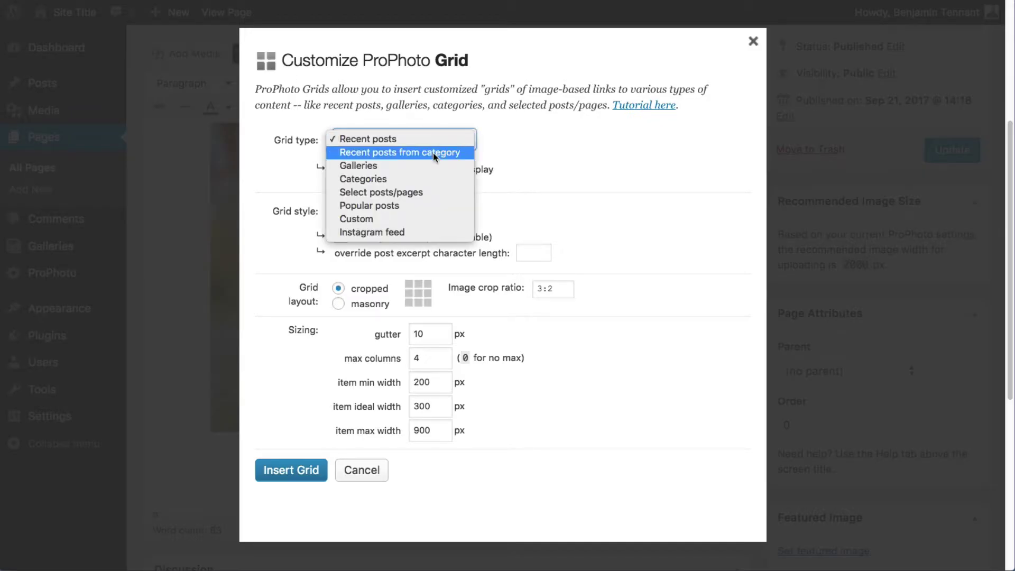
{"action": "left_click", "coordinate": [430, 163]}
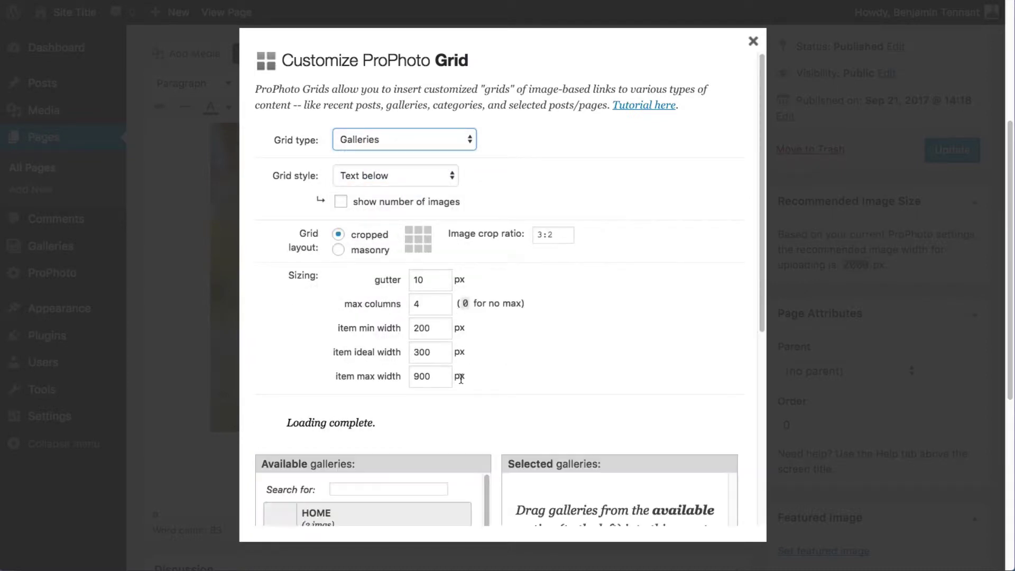
{"action": "scroll", "coordinate": [462, 378], "scroll_direction": "down", "scroll_amount": 3}
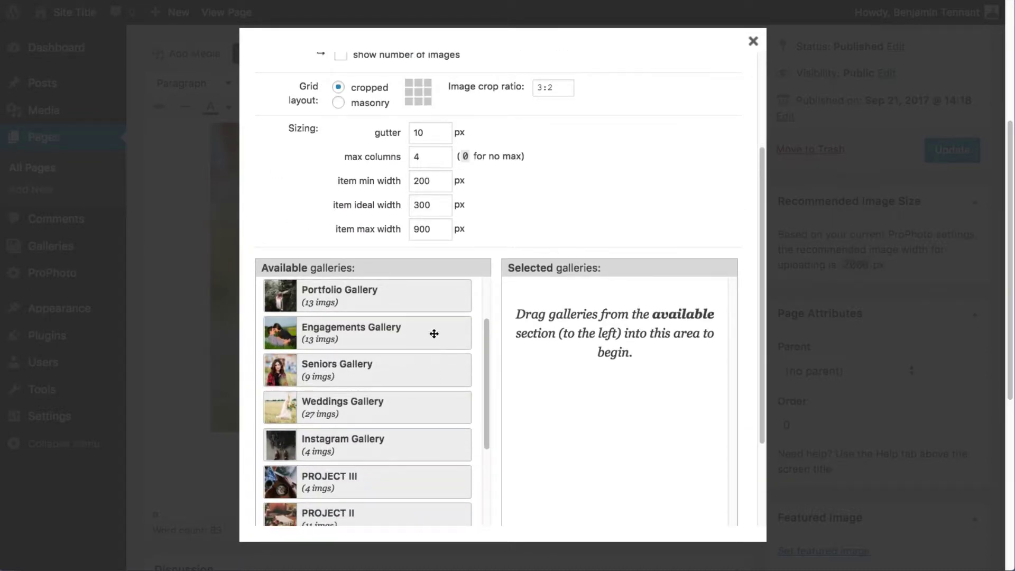
{"action": "left_click_drag", "start_coordinate": [432, 331], "coordinate": [561, 338]}
{"action": "left_click_drag", "start_coordinate": [454, 379], "coordinate": [647, 364]}
{"action": "left_click_drag", "start_coordinate": [430, 405], "coordinate": [632, 392]}
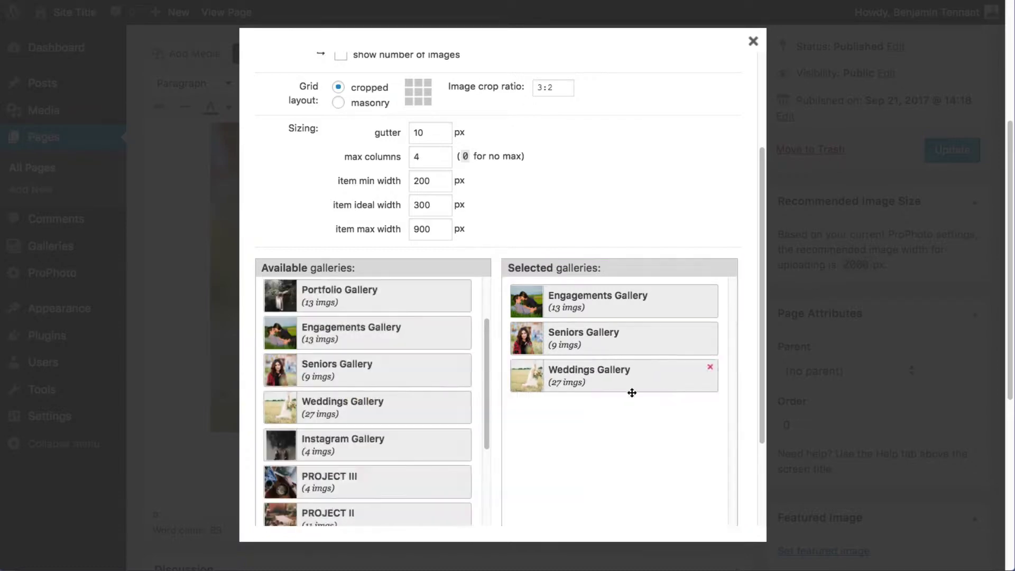
{"action": "scroll", "coordinate": [631, 402], "scroll_direction": "down", "scroll_amount": 3}
{"action": "left_click", "coordinate": [296, 517]}
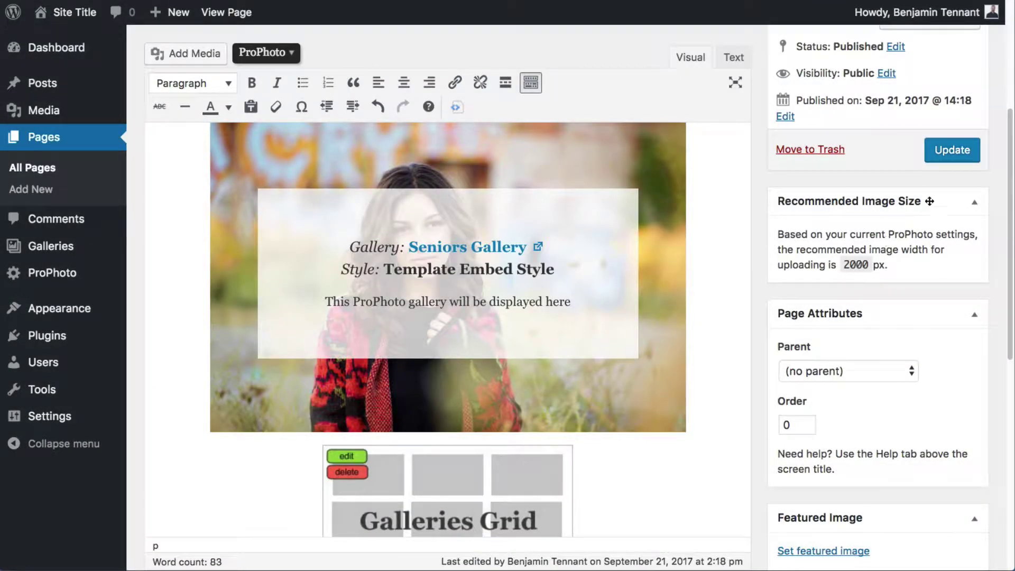
Update the Seniors page, view it live, and reopen it from the Portfolio submenu.
{"action": "left_click", "coordinate": [951, 154]}
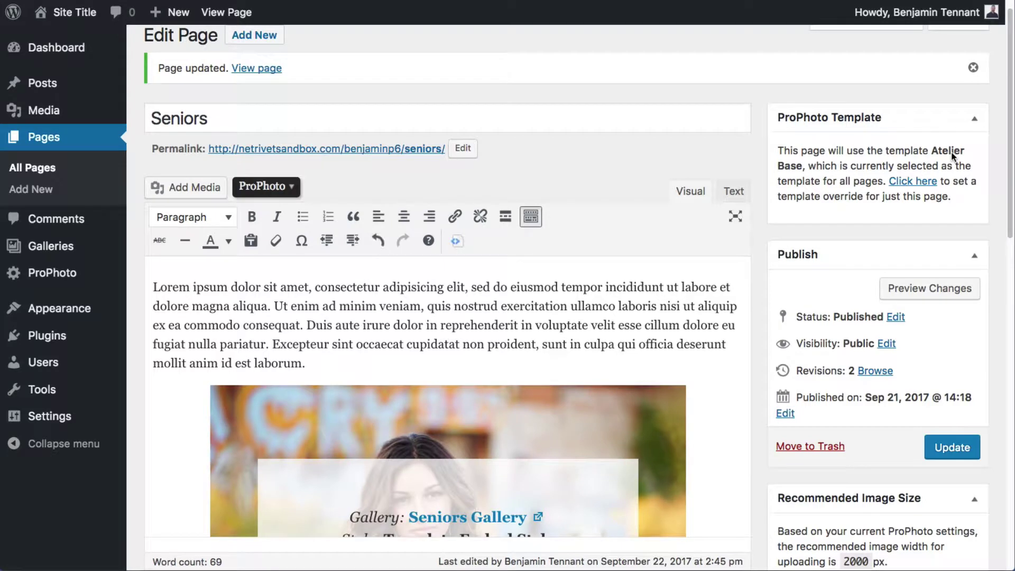
{"action": "left_click", "coordinate": [416, 150]}
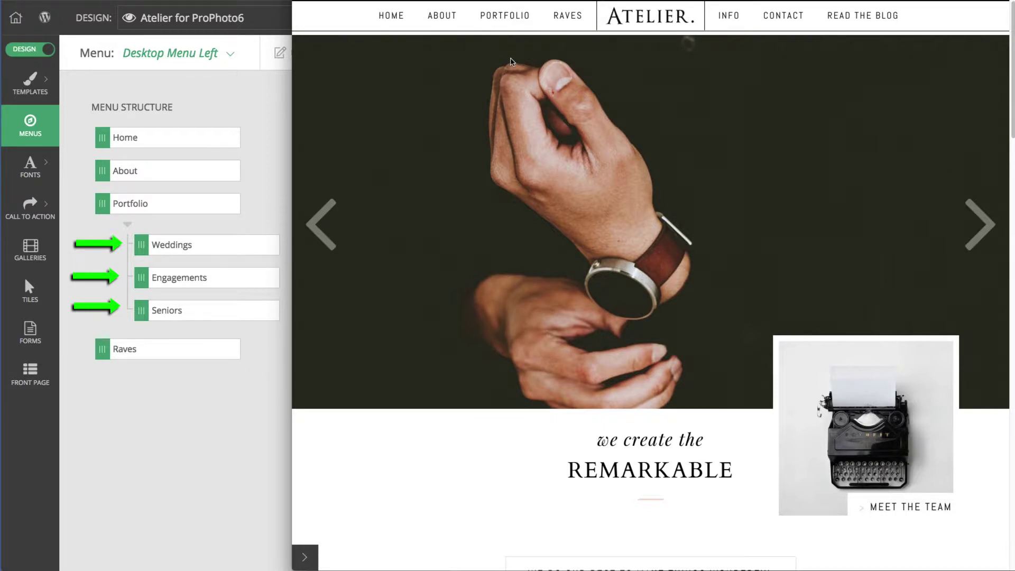
{"action": "mouse_move", "coordinate": [510, 25]}
{"action": "left_click", "coordinate": [505, 69]}
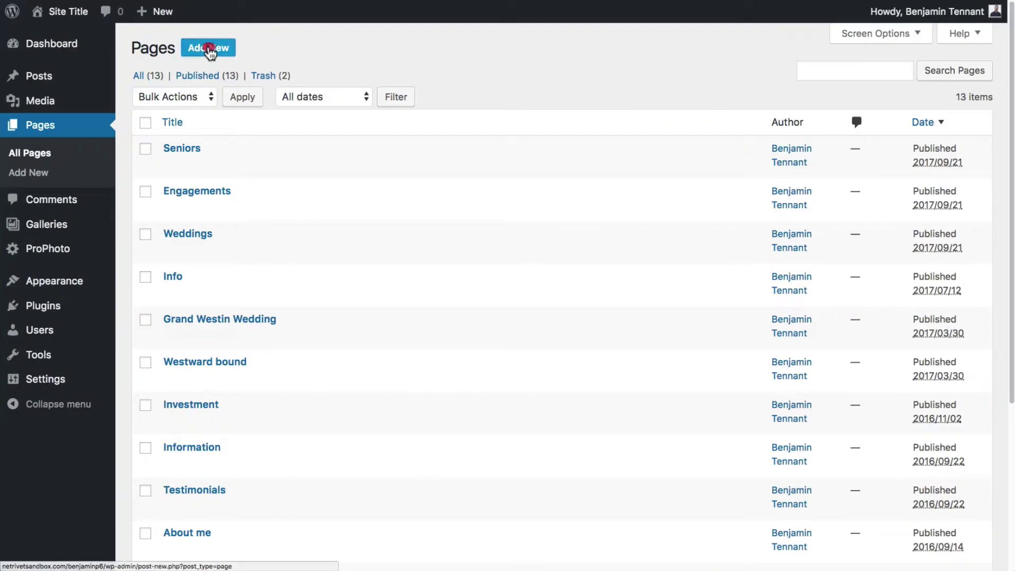
Create a new page titled 'Portfolio' and start a Select posts/pages grid.
{"action": "left_click", "coordinate": [209, 49]}
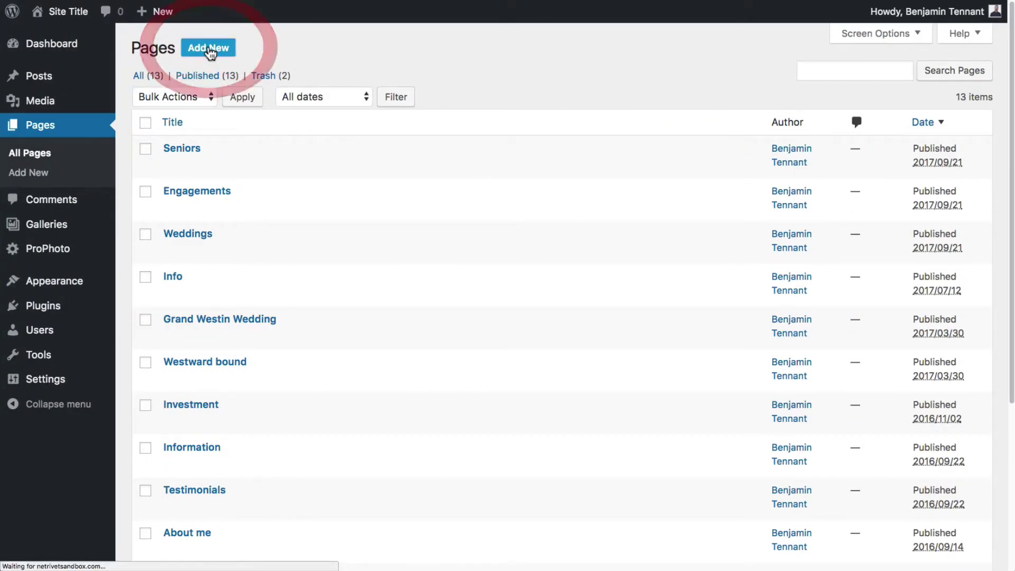
{"action": "type", "text": "Portfolio"}
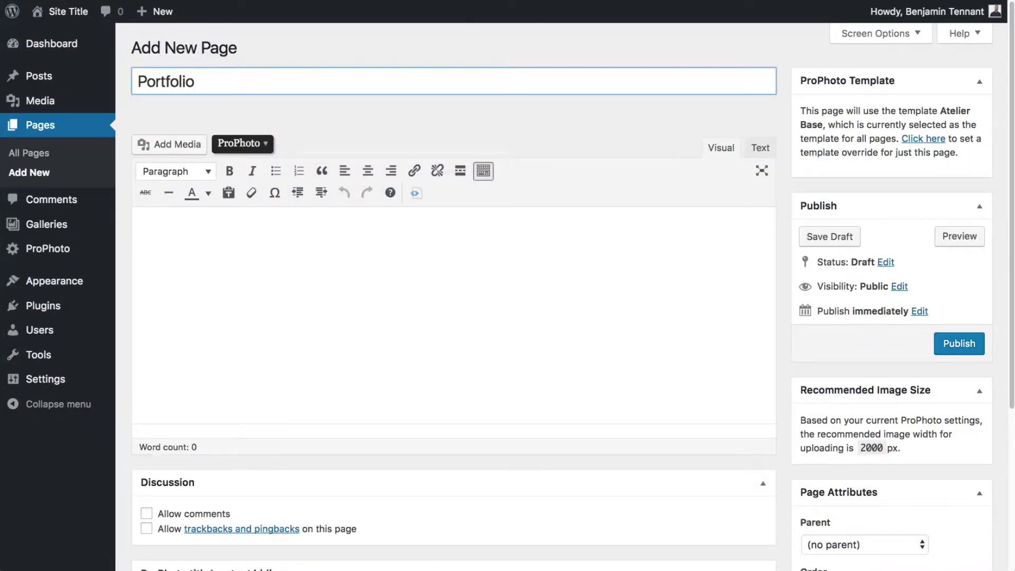
{"action": "left_click", "coordinate": [239, 143]}
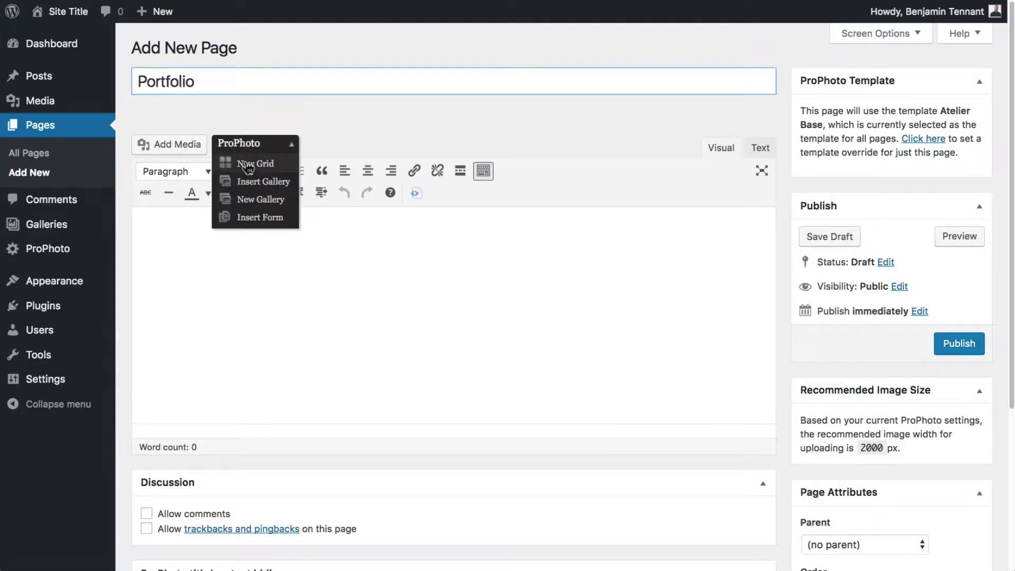
{"action": "left_click", "coordinate": [247, 167]}
{"action": "left_click", "coordinate": [383, 134]}
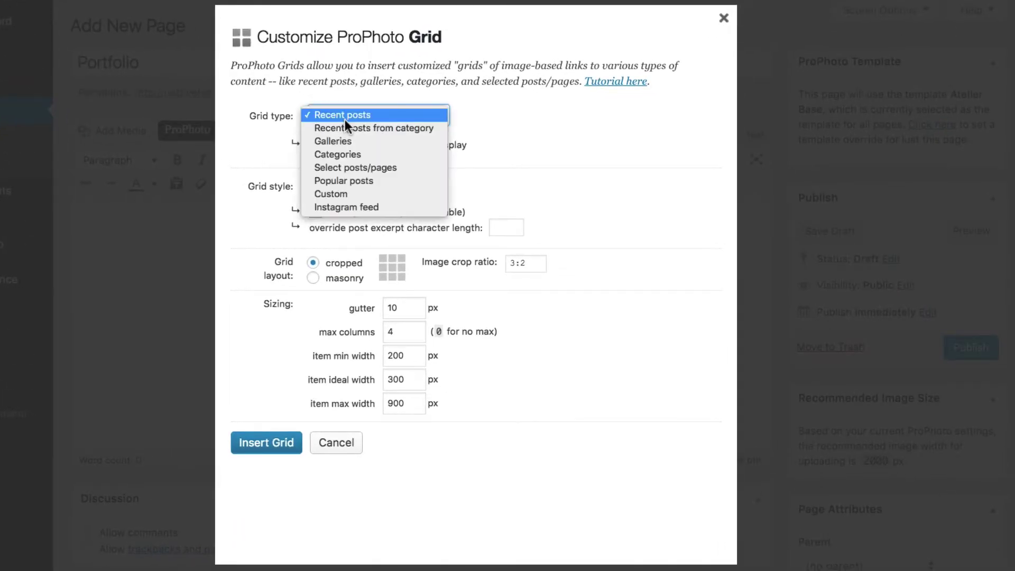
{"action": "left_click", "coordinate": [355, 168]}
Add the Seniors, Engagements and Weddings pages to the grid and insert it.
{"action": "scroll", "coordinate": [401, 417], "scroll_direction": "down", "scroll_amount": 3}
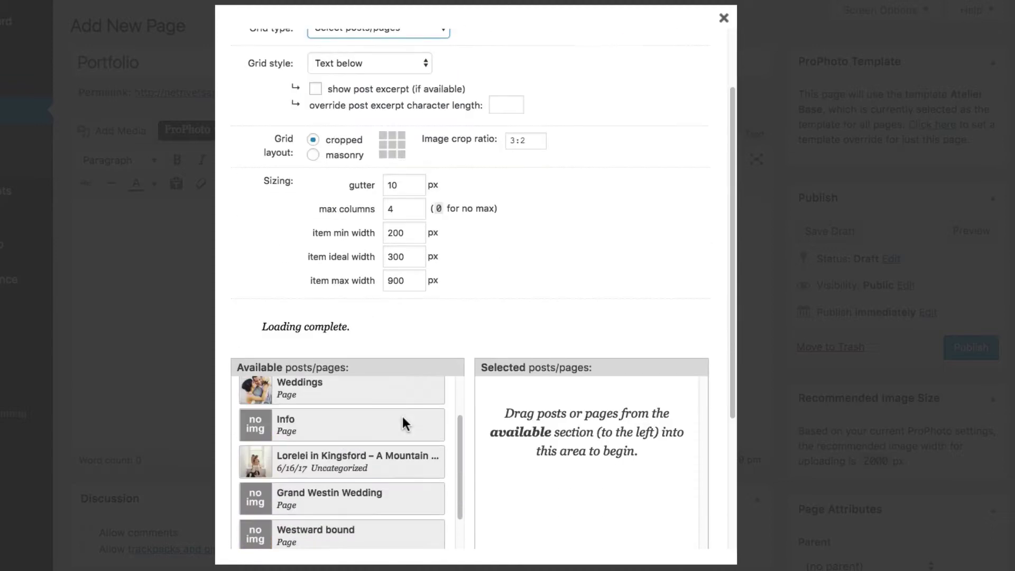
{"action": "scroll", "coordinate": [401, 417], "scroll_direction": "up", "scroll_amount": 4}
{"action": "left_click_drag", "start_coordinate": [394, 394], "coordinate": [528, 381]}
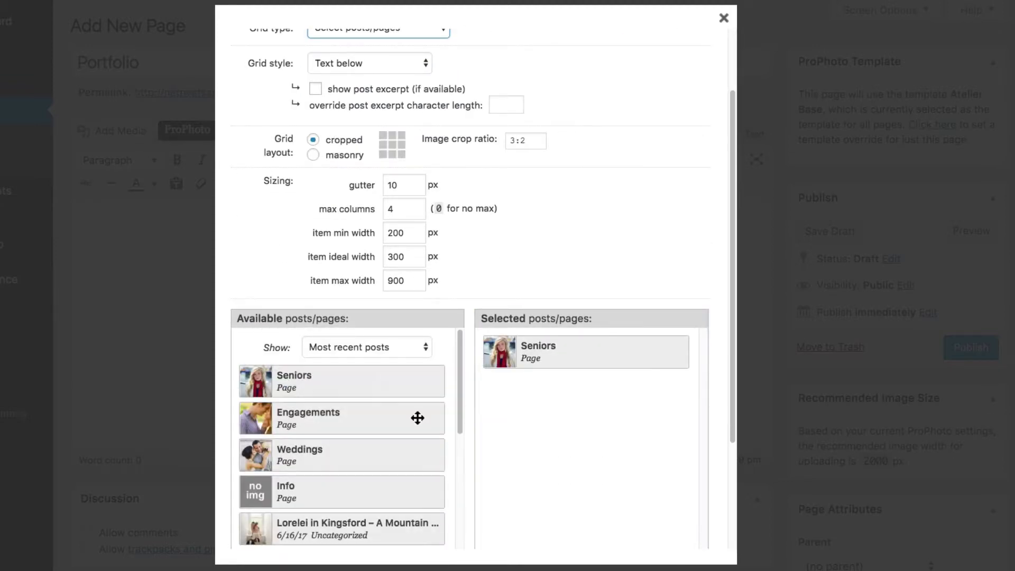
{"action": "left_click_drag", "start_coordinate": [417, 418], "coordinate": [544, 402]}
{"action": "left_click_drag", "start_coordinate": [405, 460], "coordinate": [573, 436]}
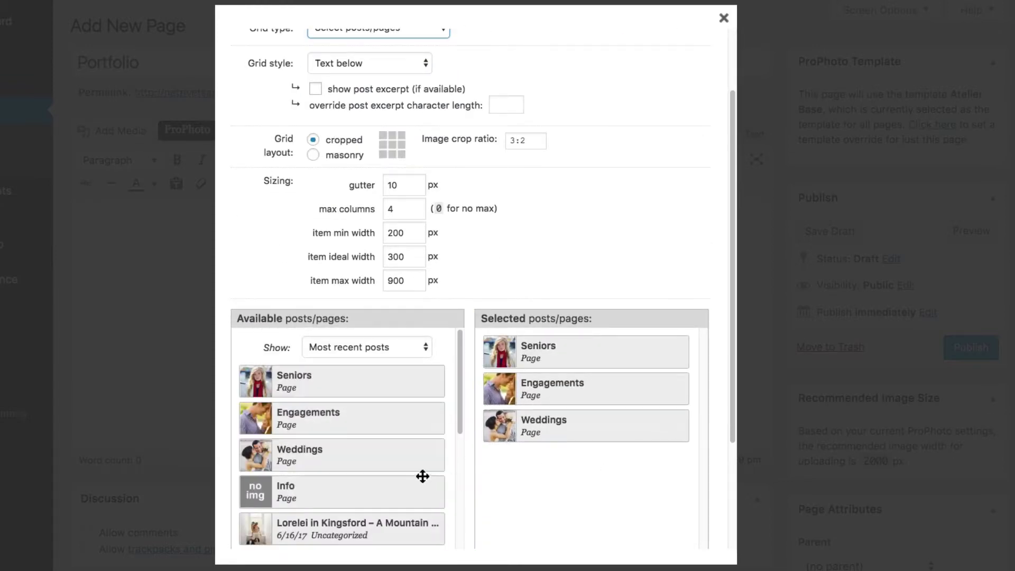
{"action": "scroll", "coordinate": [402, 475], "scroll_direction": "down", "scroll_amount": 10}
{"action": "scroll", "coordinate": [391, 482], "scroll_direction": "down", "scroll_amount": 3}
{"action": "left_click", "coordinate": [292, 538]}
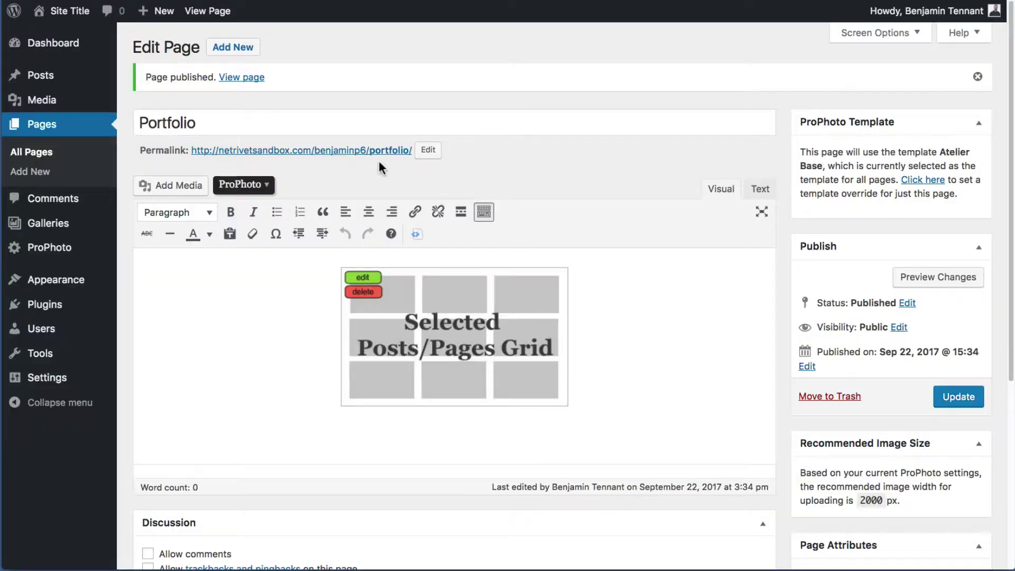
View the published Portfolio page, then open Seniors from the Portfolio menu.
{"action": "left_click", "coordinate": [333, 152]}
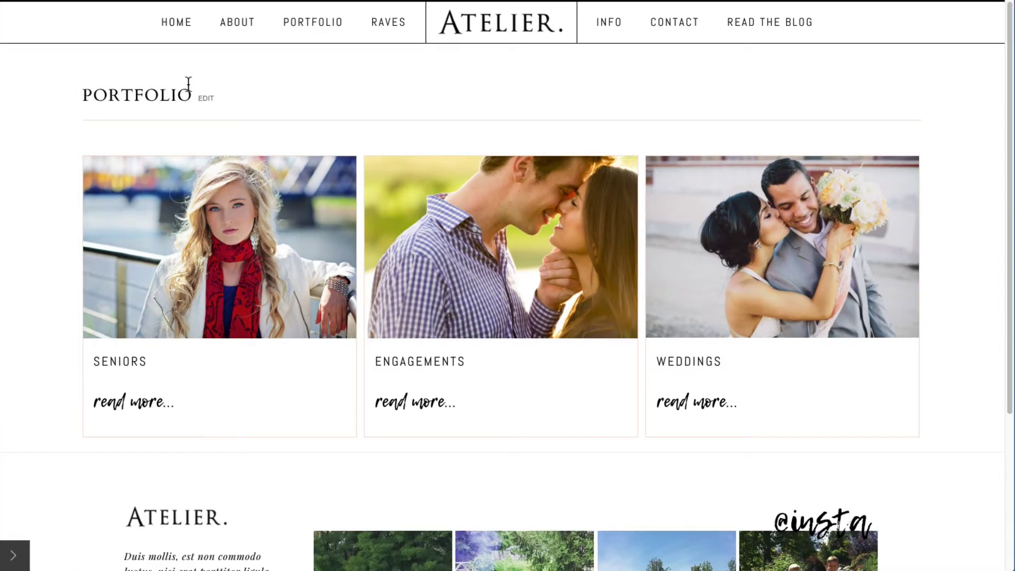
{"action": "mouse_move", "coordinate": [312, 32]}
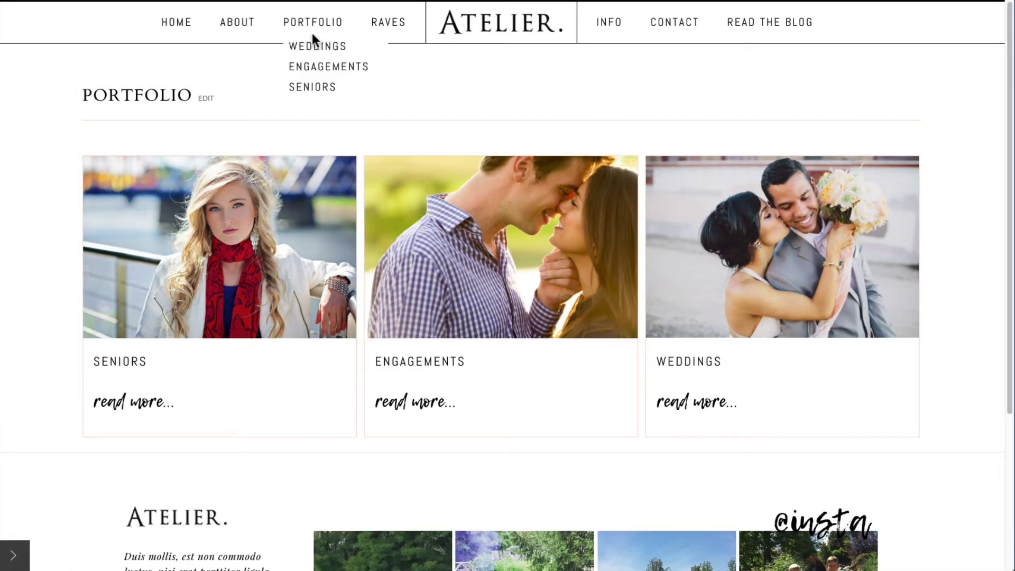
{"action": "left_click", "coordinate": [317, 87]}
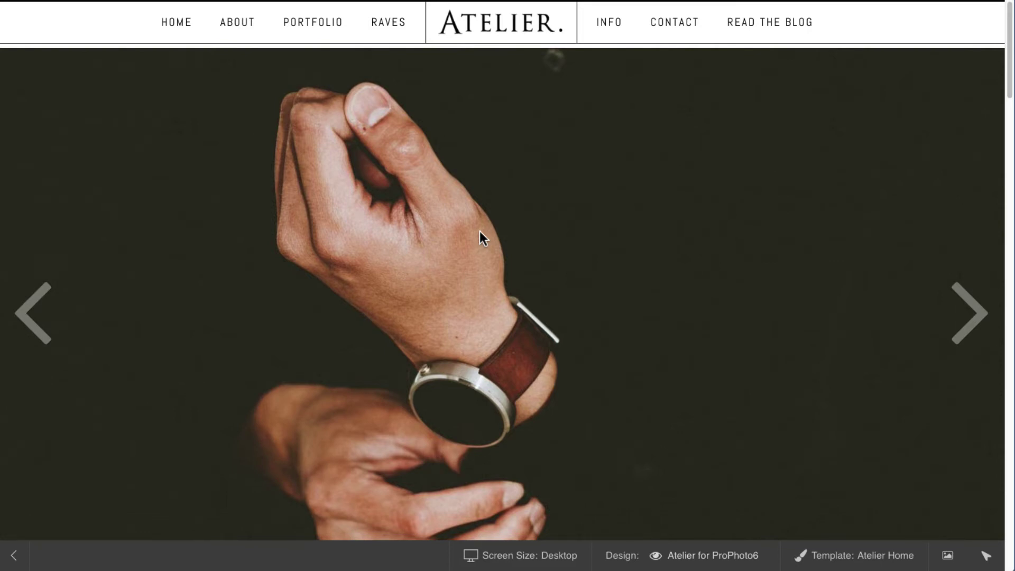
Review the Atelier Home template's Portfolio Area P6 Grid settings and close them unchanged.
{"action": "left_click", "coordinate": [822, 555]}
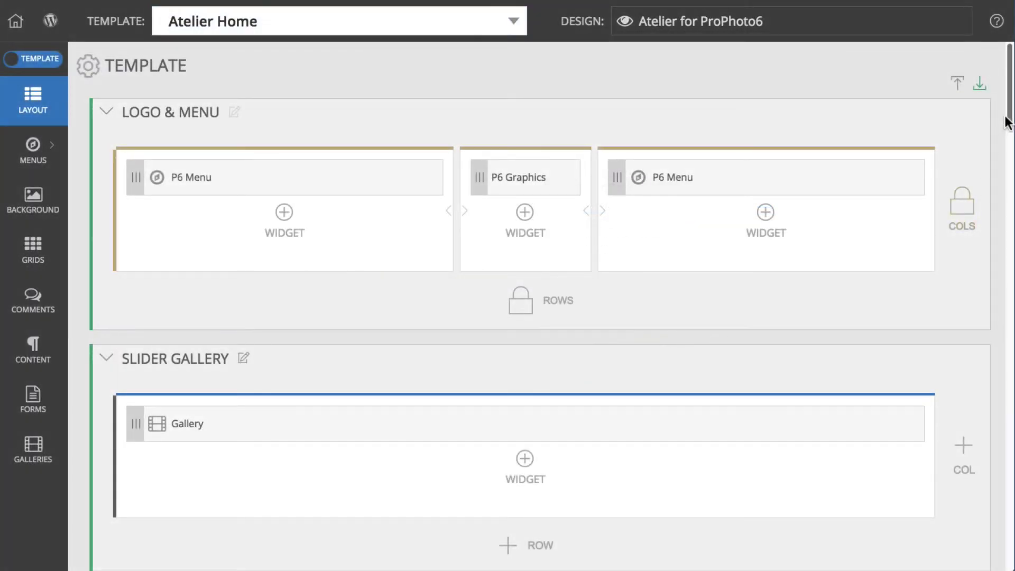
{"action": "left_click_drag", "start_coordinate": [1007, 120], "coordinate": [1006, 340]}
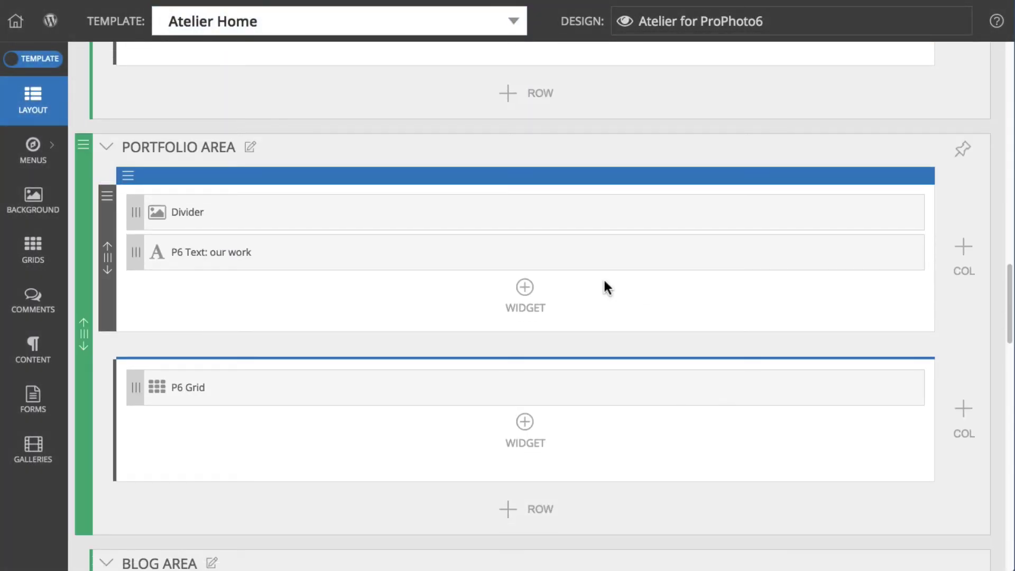
{"action": "left_click", "coordinate": [585, 386]}
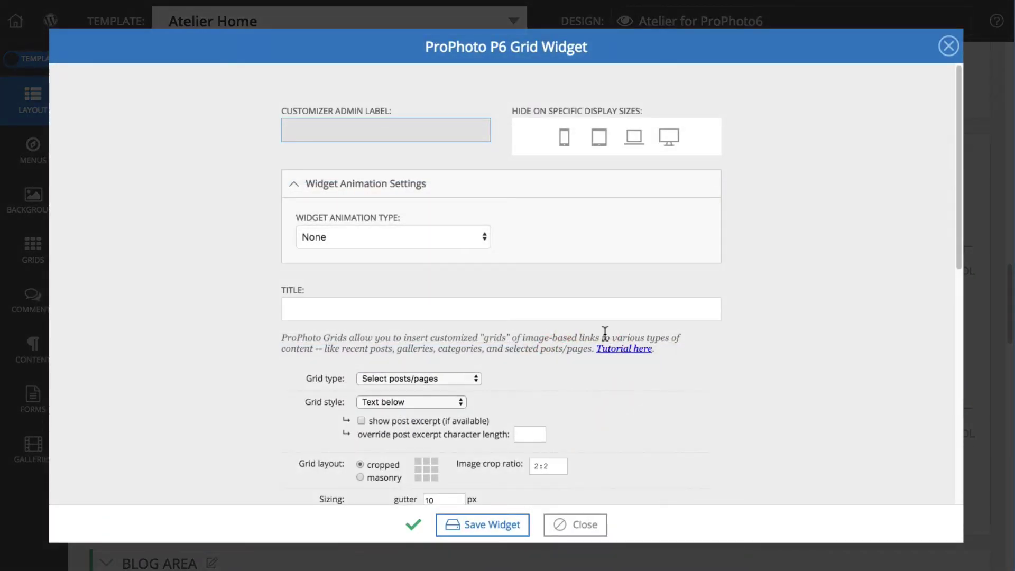
{"action": "scroll", "coordinate": [605, 332], "scroll_direction": "down", "scroll_amount": 8}
{"action": "scroll", "coordinate": [605, 331], "scroll_direction": "down", "scroll_amount": 2}
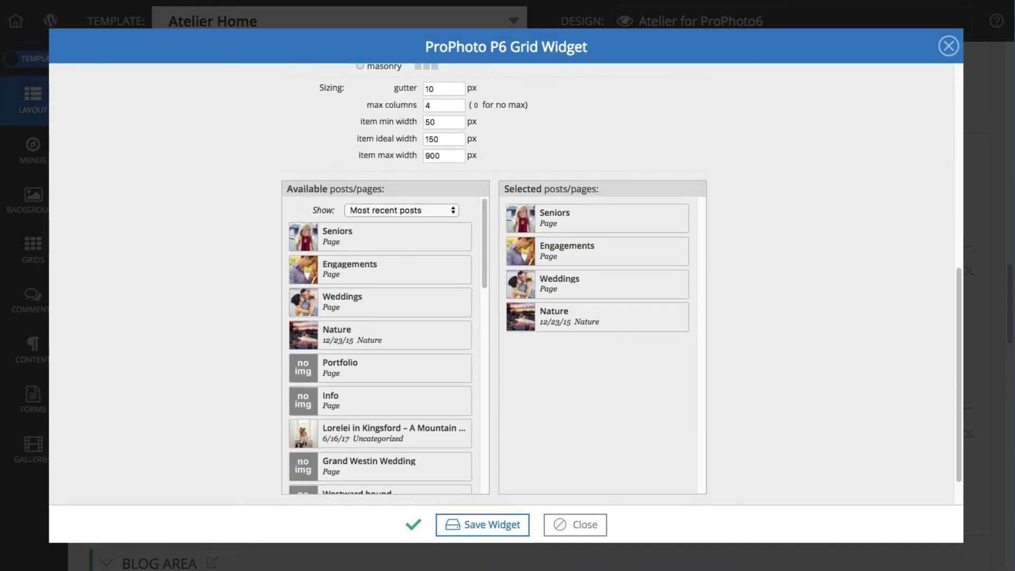
{"action": "left_click", "coordinate": [556, 532]}
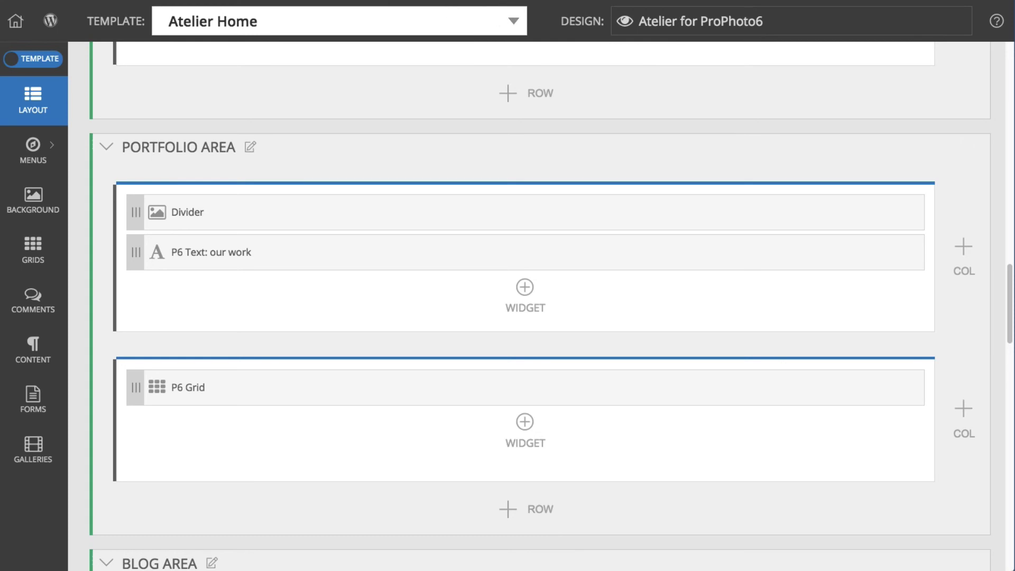